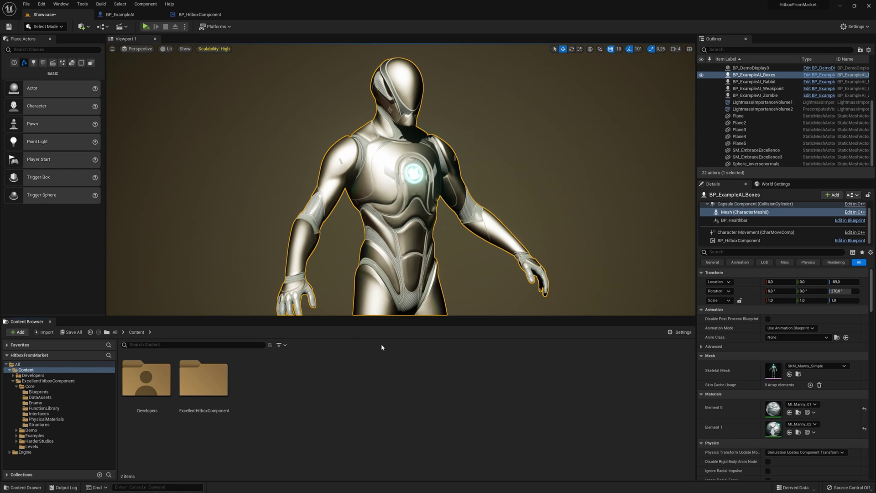
Step: Open the Core DataAssets folder, and switch the BP_ExampleAI_Boxes hitbox profile to DA_HitboxDefinition_Mannequin_Capsules, refreshing it in the viewport
{"action": "left_click", "coordinate": [752, 240]}
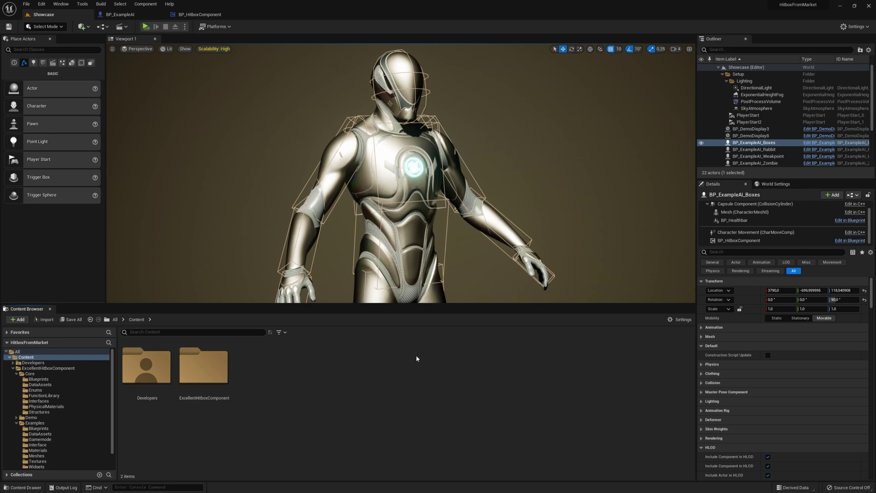
{"action": "left_click", "coordinate": [40, 384]}
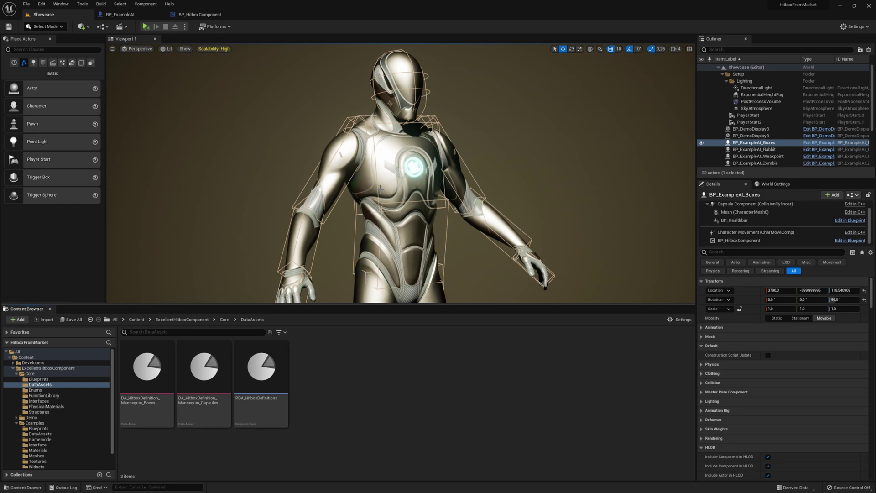
{"action": "left_click", "coordinate": [738, 240]}
{"action": "left_click", "coordinate": [803, 301]}
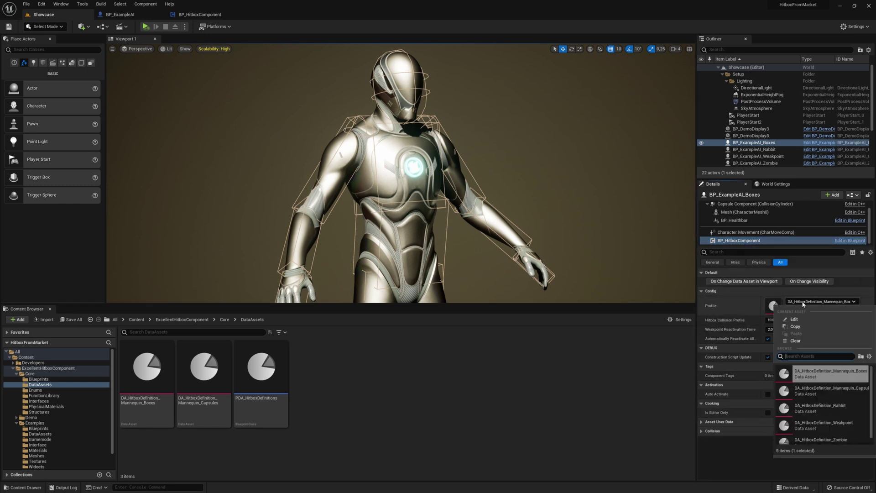
{"action": "left_click", "coordinate": [831, 388]}
{"action": "left_click", "coordinate": [770, 282]}
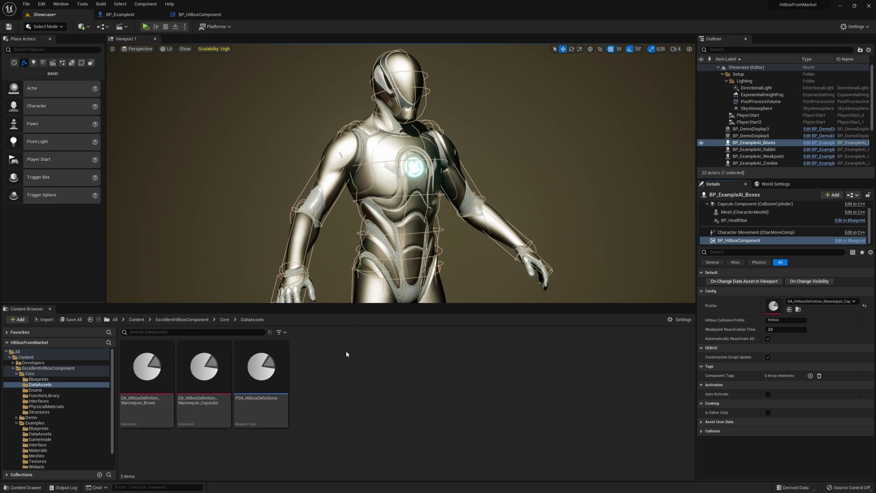
Step: Open the hitbox definition used by BP_ExampleAI_Rabbit and examine its capsule entries and damage multipliers
{"action": "key", "text": "Down"}
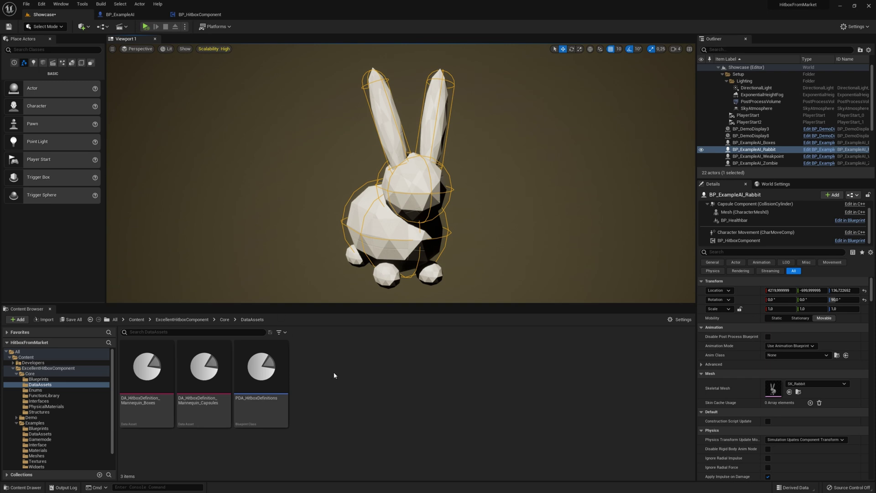
{"action": "left_click", "coordinate": [738, 241]}
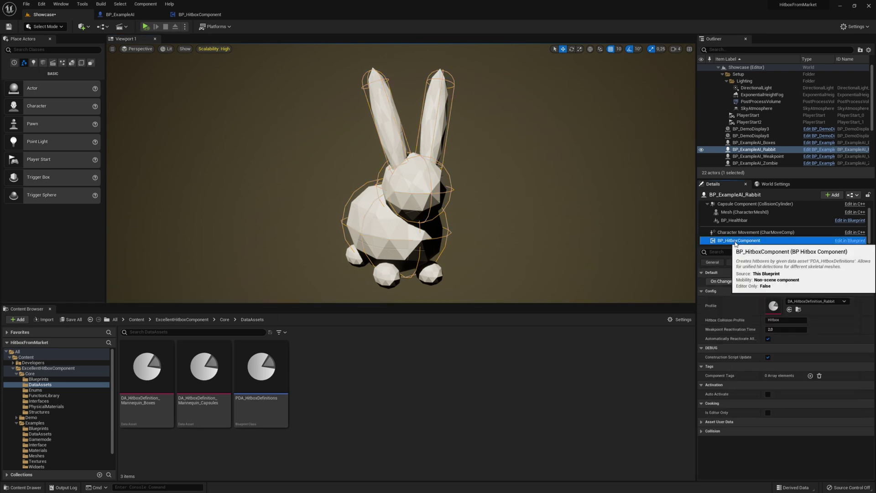
{"action": "double_click", "coordinate": [773, 306]}
{"action": "left_click_drag", "start_coordinate": [601, 84], "coordinate": [659, 70]}
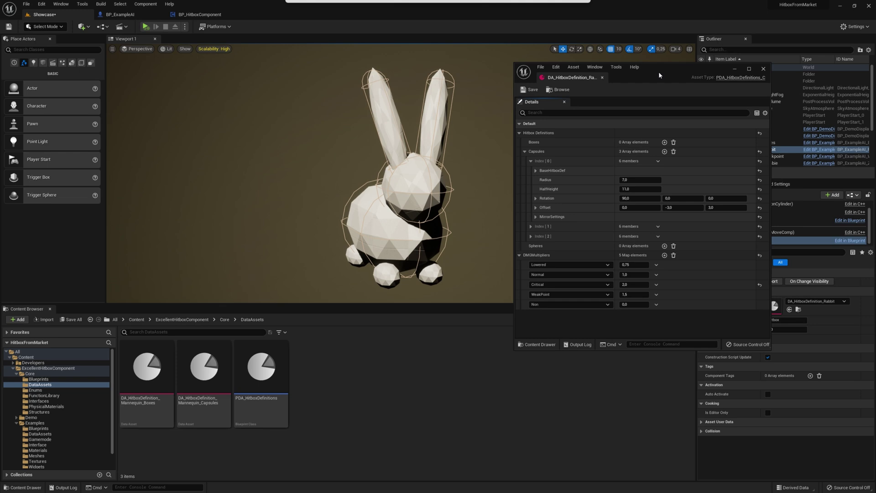
{"action": "left_click", "coordinate": [524, 152]}
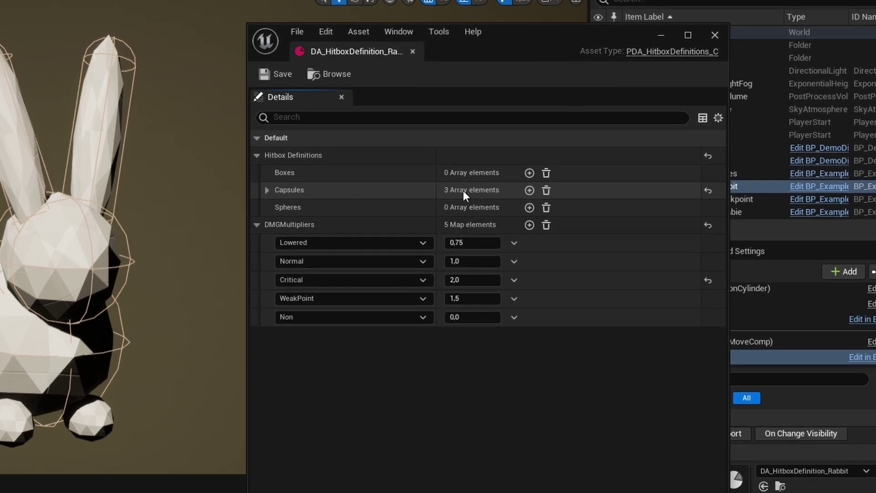
{"action": "left_click", "coordinate": [267, 190]}
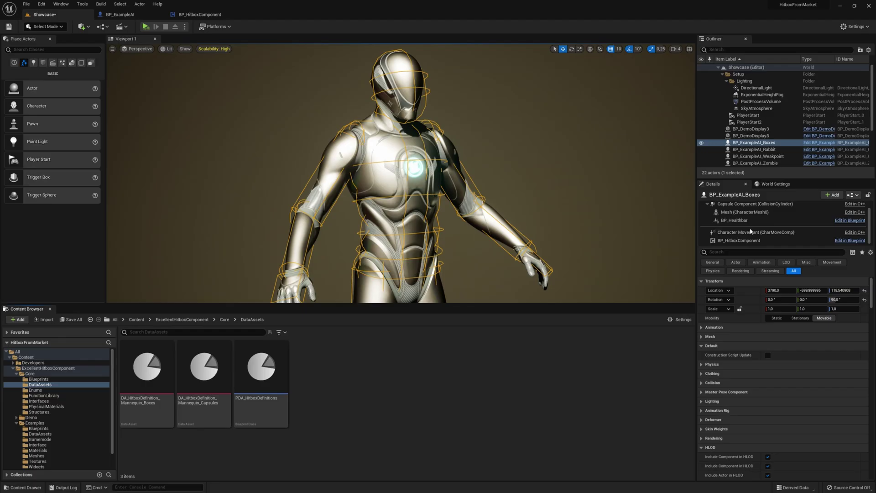
Step: Open the hitbox definition used by BP_ExampleAI_Boxes and expand the base definition of capsule index 0
{"action": "left_click", "coordinate": [730, 240]}
{"action": "double_click", "coordinate": [772, 306]}
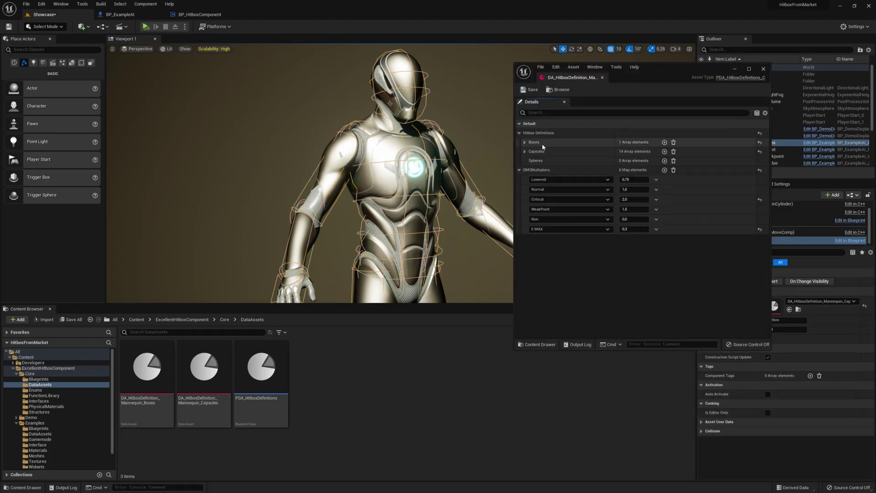
{"action": "left_click", "coordinate": [524, 151]}
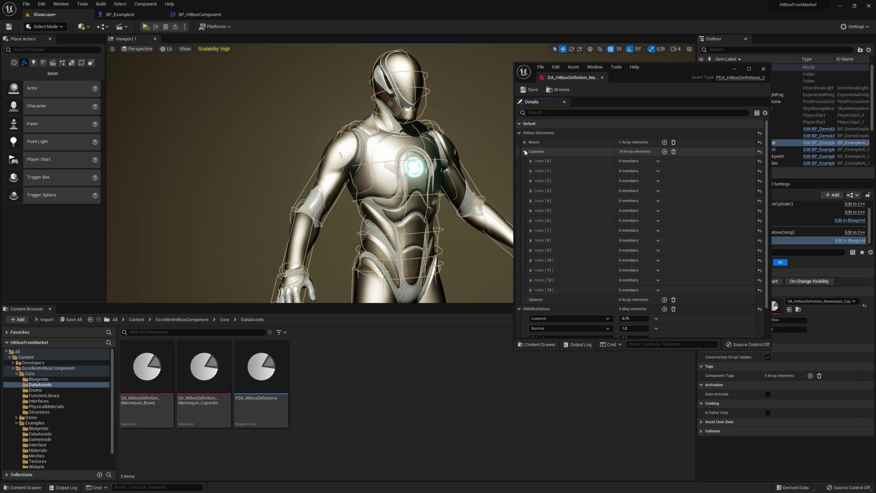
{"action": "left_click", "coordinate": [531, 160]}
{"action": "left_click", "coordinate": [536, 170]}
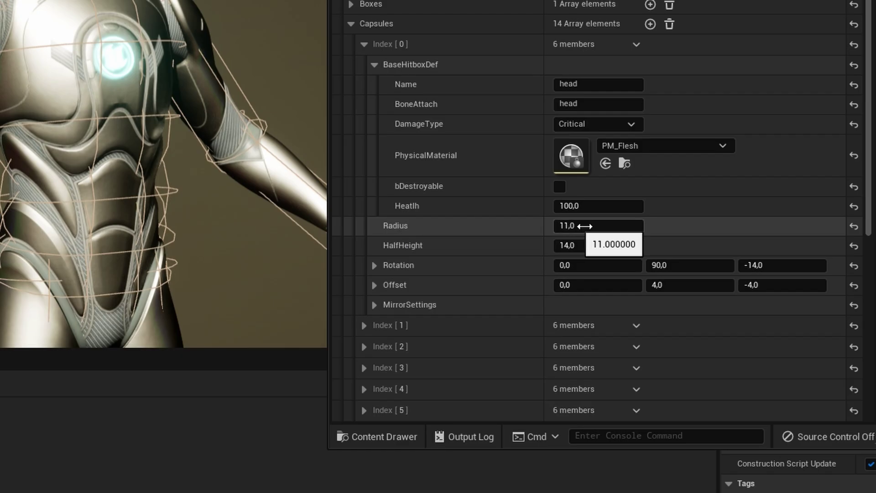
Step: Set the head capsule's radius to 9 and its half height to 12
{"action": "left_click", "coordinate": [648, 247]}
{"action": "type", "text": "9"}
{"action": "key", "text": "Tab"}
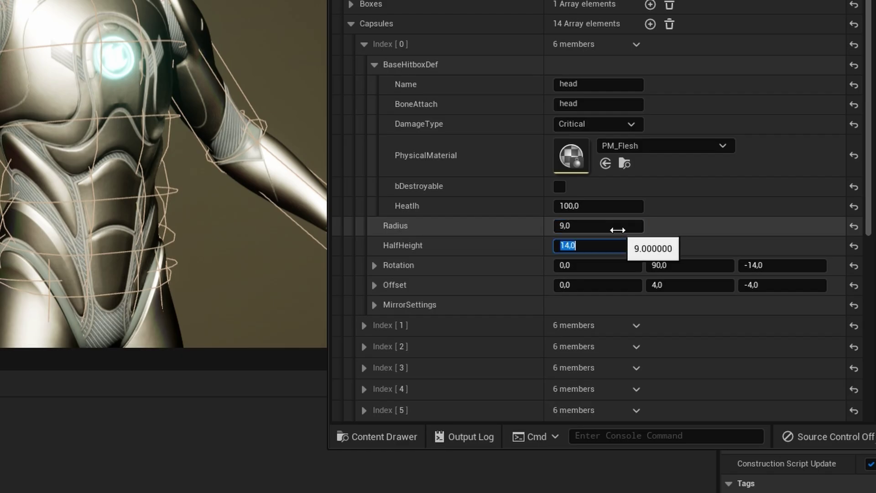
{"action": "type", "text": "12"}
{"action": "key", "text": "Return"}
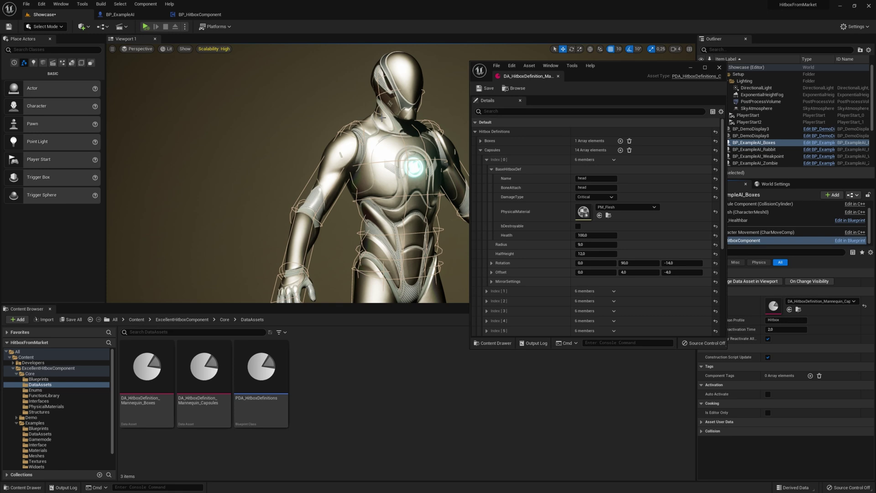
Step: Inspect the PDA_HitboxDefinitions class description and the DMGMultipliers map of the mannequin capsule definition
{"action": "left_click", "coordinate": [255, 406]}
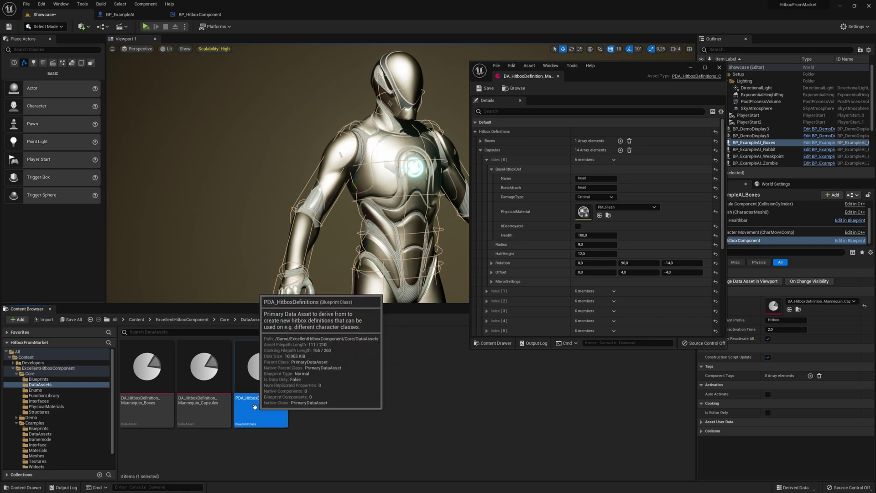
{"action": "left_click", "coordinate": [338, 363]}
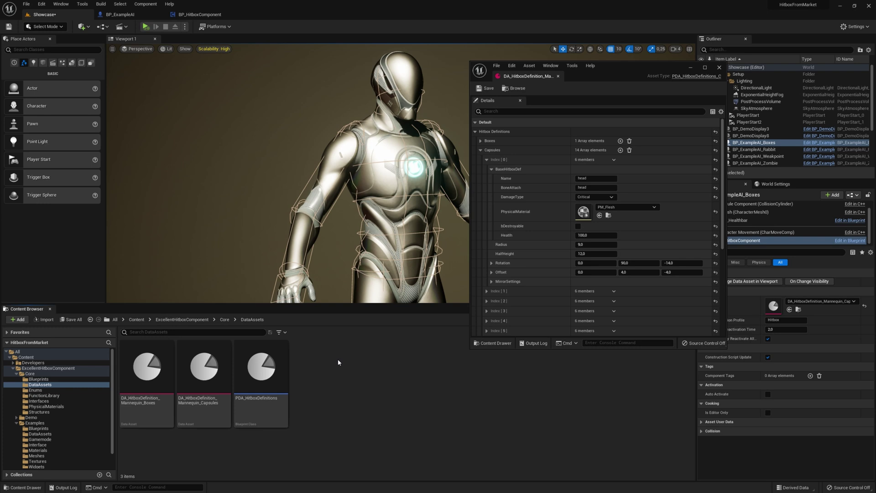
{"action": "left_click_drag", "start_coordinate": [628, 66], "coordinate": [694, 58]}
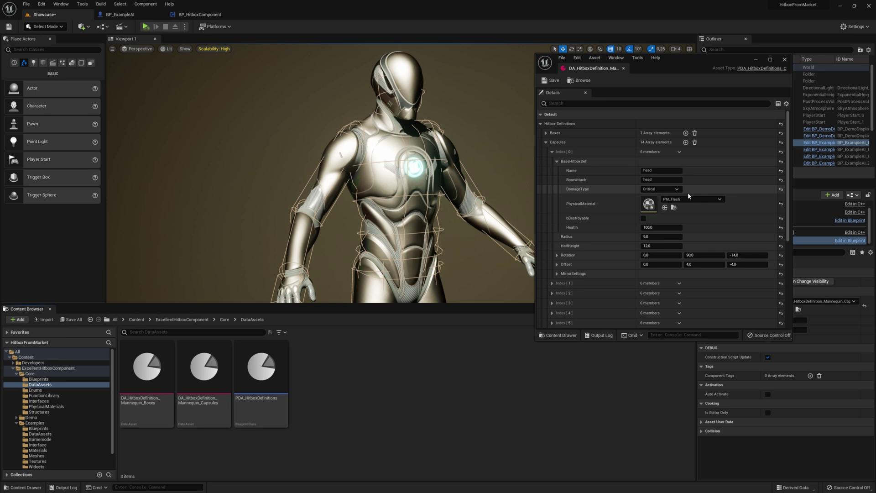
{"action": "scroll", "coordinate": [549, 209], "scroll_direction": "down", "scroll_amount": 6}
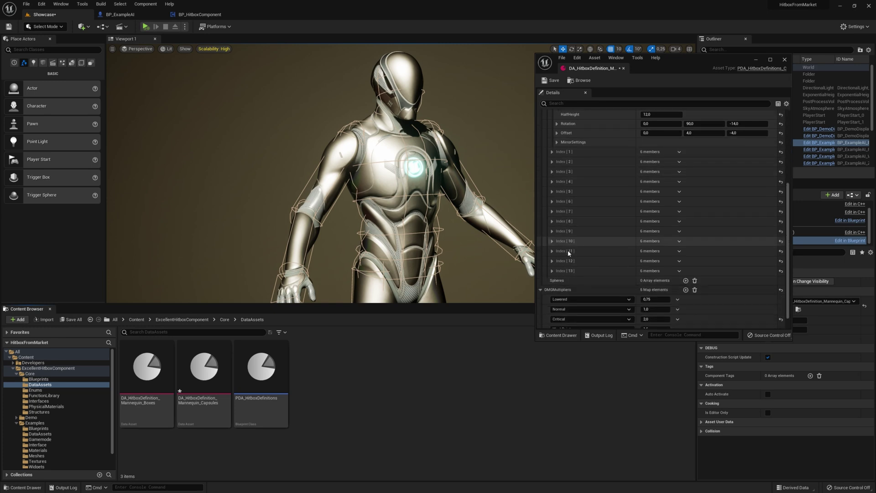
{"action": "scroll", "coordinate": [568, 253], "scroll_direction": "down", "scroll_amount": 1}
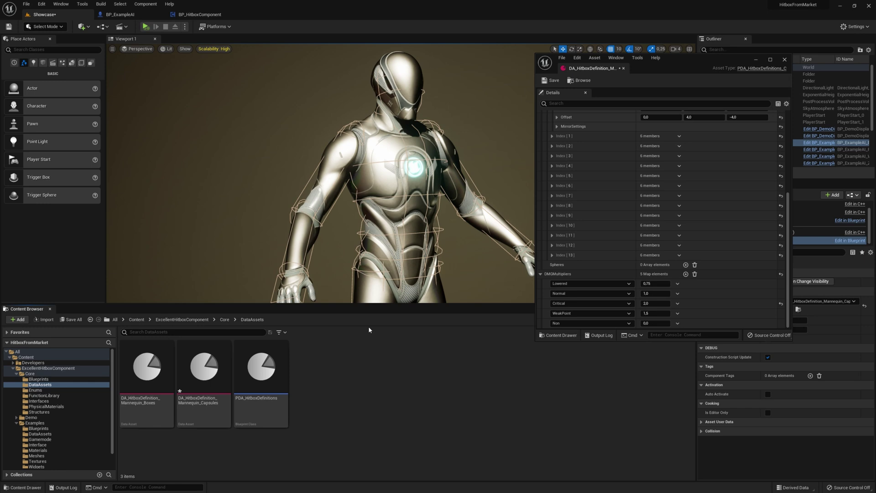
Step: Add an enumerator named Hands to E_HitboxDamageType in the Core Enums folder, then save and close it
{"action": "left_click", "coordinate": [225, 319]}
{"action": "double_click", "coordinate": [260, 364]}
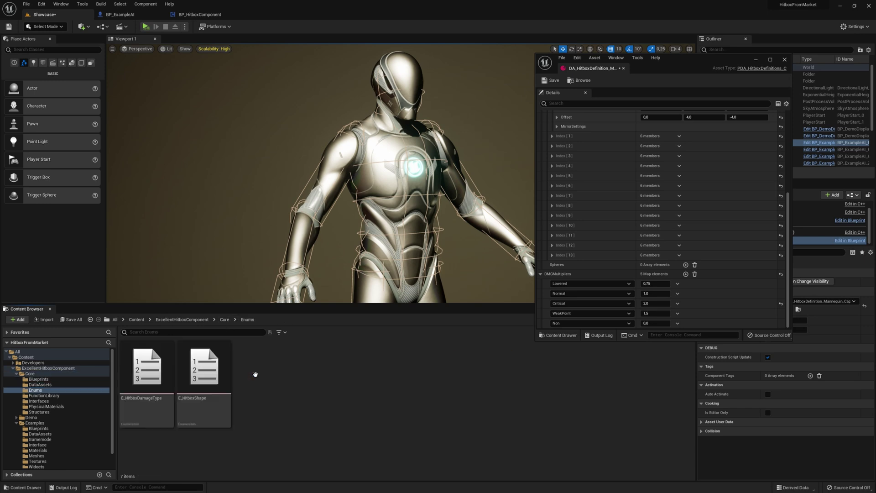
{"action": "double_click", "coordinate": [160, 404]}
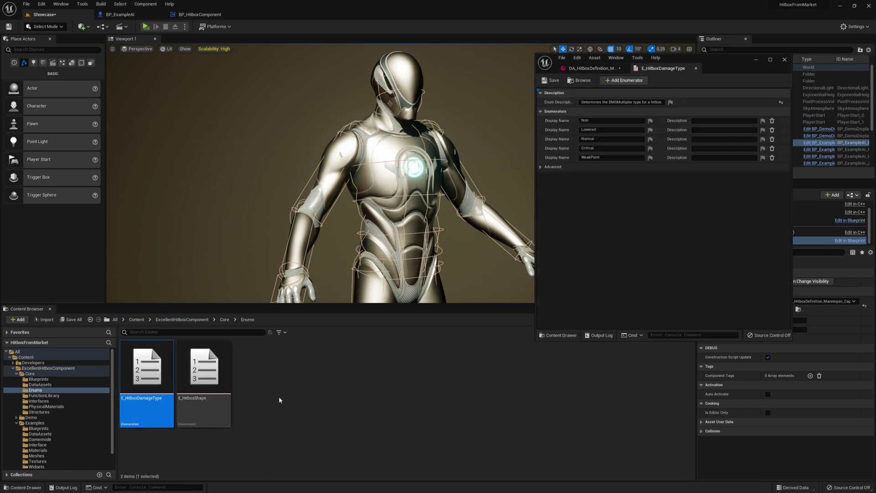
{"action": "left_click", "coordinate": [623, 81]}
{"action": "left_click", "coordinate": [613, 167]}
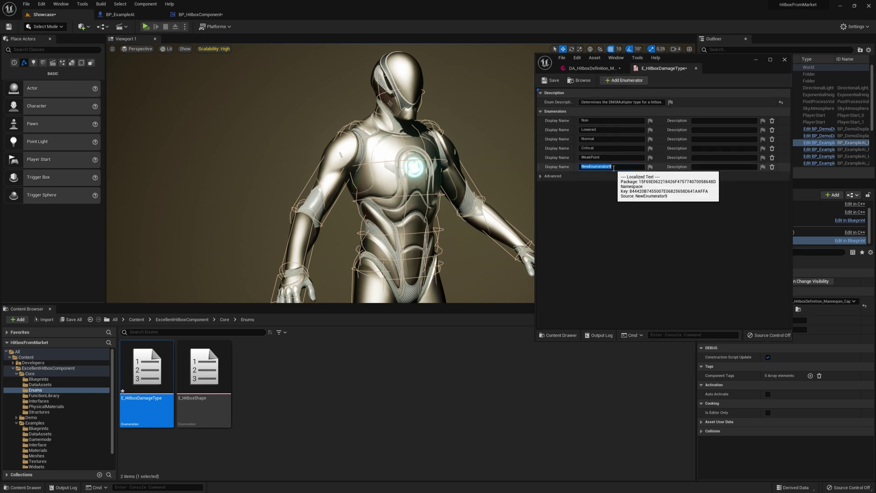
{"action": "type", "text": "Hands"}
{"action": "key", "text": "Return"}
{"action": "left_click", "coordinate": [550, 80]}
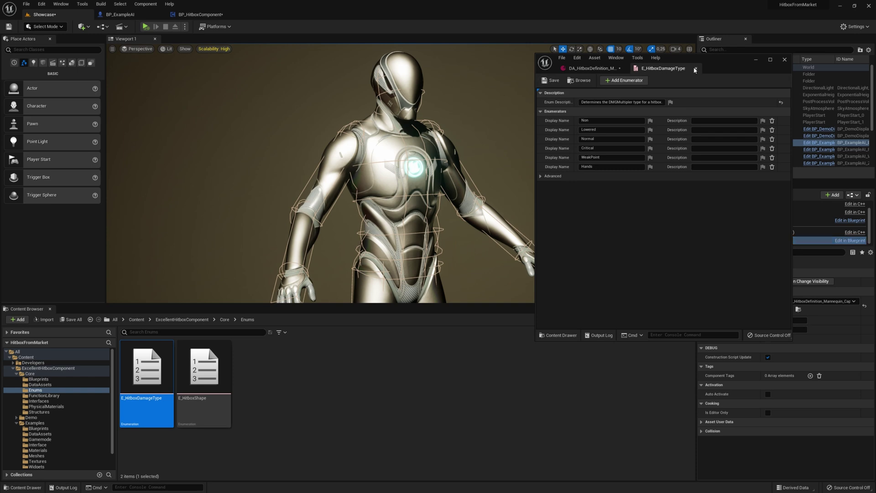
{"action": "left_click", "coordinate": [694, 69]}
Step: Open PDA_HitboxDefinitions from the Core DataAssets folder, compile and save it, and close it
{"action": "left_click", "coordinate": [224, 319]}
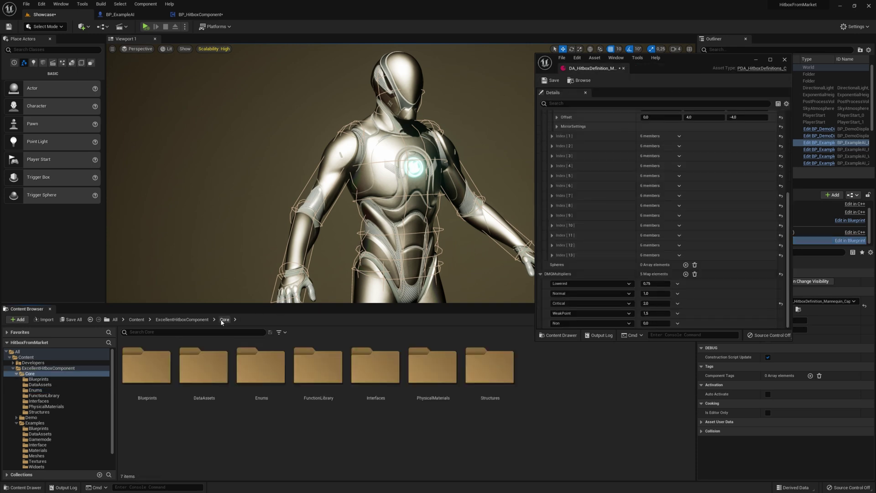
{"action": "double_click", "coordinate": [215, 359]}
{"action": "double_click", "coordinate": [261, 367]}
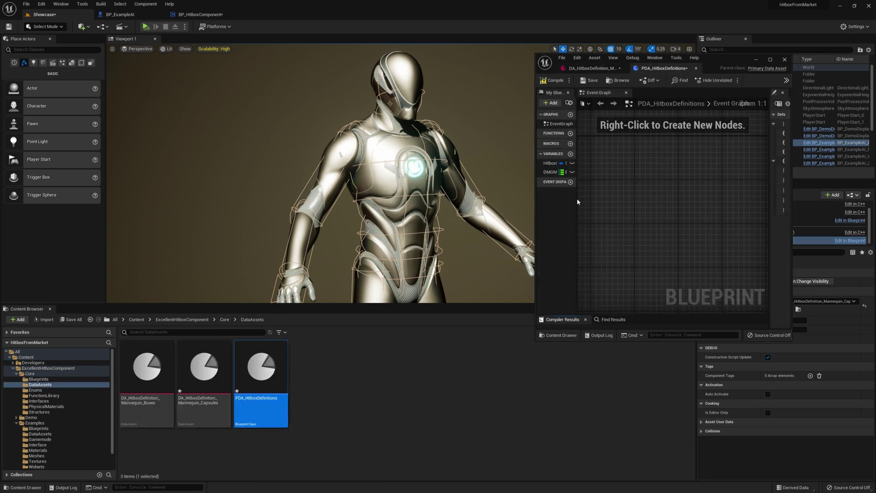
{"action": "left_click", "coordinate": [549, 81]}
{"action": "left_click", "coordinate": [590, 80]}
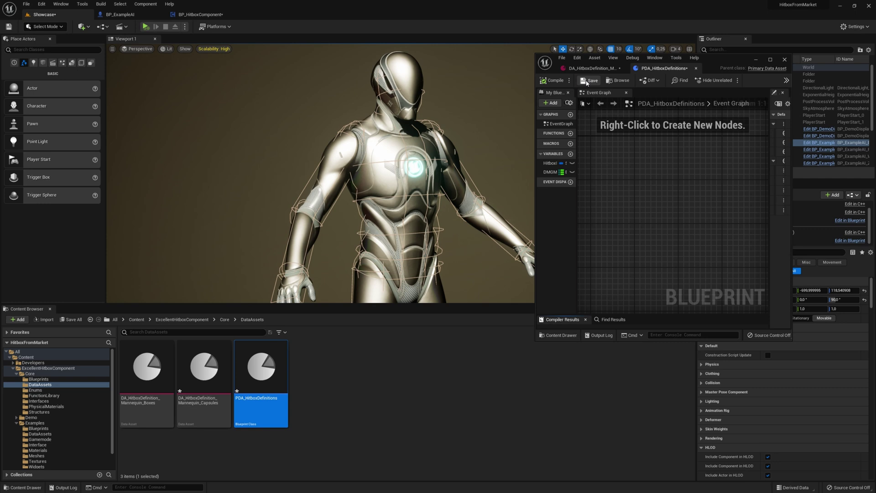
{"action": "left_click", "coordinate": [696, 69]}
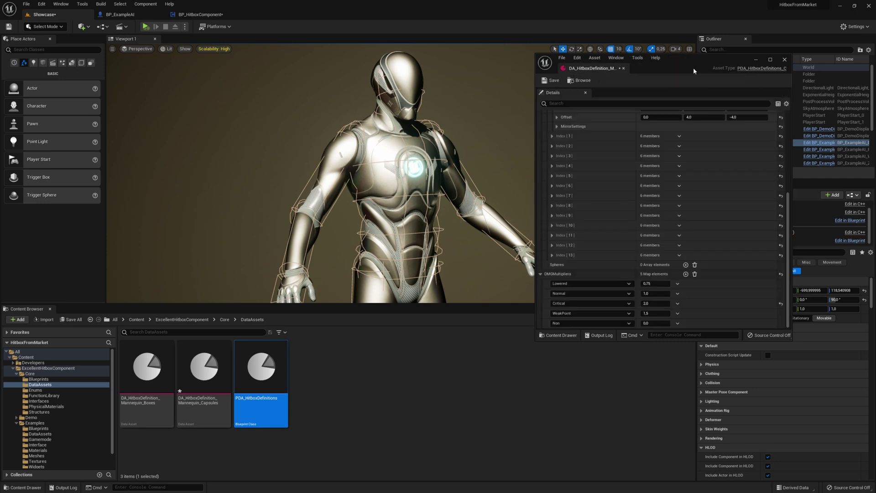
Step: Reopen DA_HitboxDefinition_Mannequin_Capsules and change the Non damage multiplier entry to Hands with a value of 0.3
{"action": "left_click", "coordinate": [623, 68]}
{"action": "double_click", "coordinate": [204, 367]}
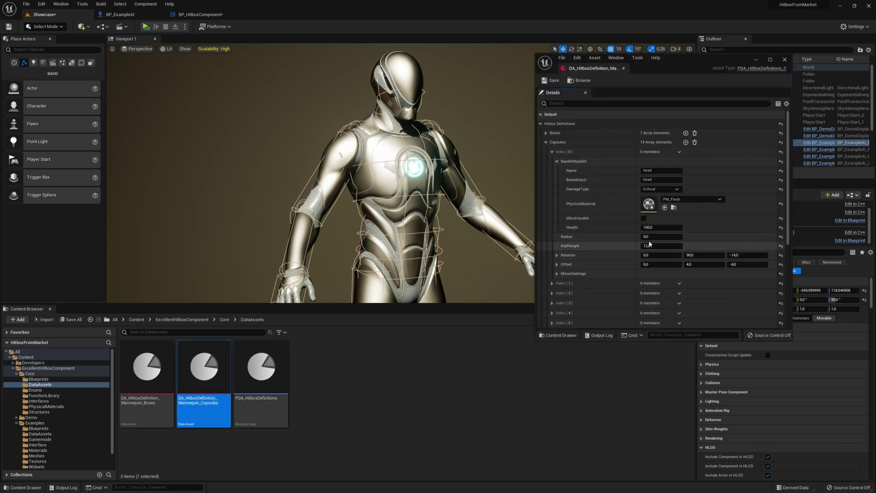
{"action": "scroll", "coordinate": [650, 244], "scroll_direction": "down", "scroll_amount": 5}
{"action": "left_click", "coordinate": [585, 322]}
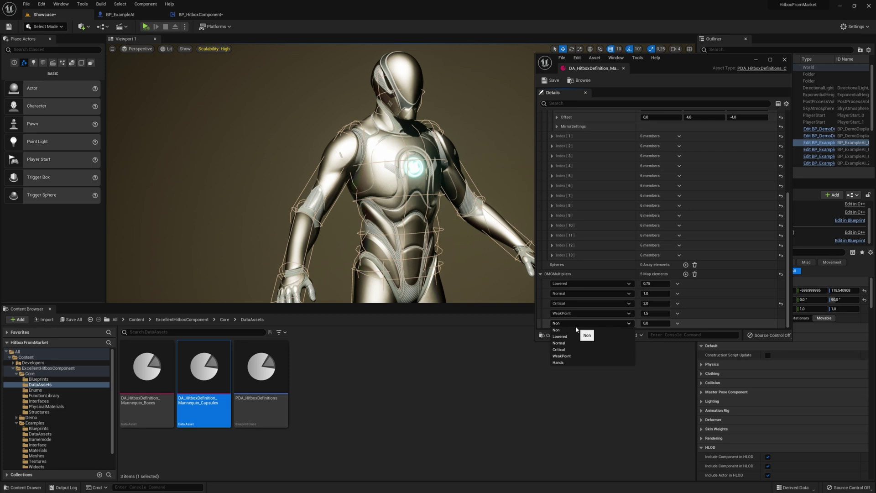
{"action": "left_click", "coordinate": [568, 363]}
{"action": "left_click", "coordinate": [653, 323]}
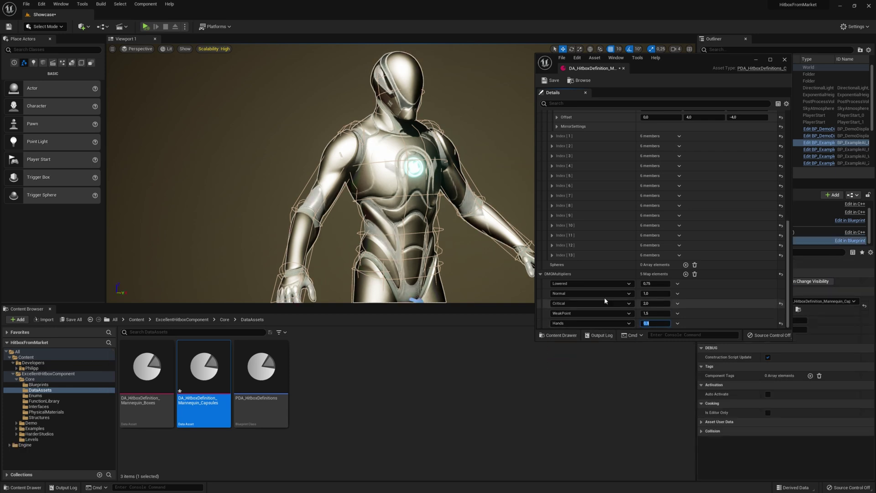
Step: Set the damage type of the hand_l box hitbox to Hands
{"action": "scroll", "coordinate": [605, 300], "scroll_direction": "up", "scroll_amount": 15}
{"action": "left_click", "coordinate": [665, 181]}
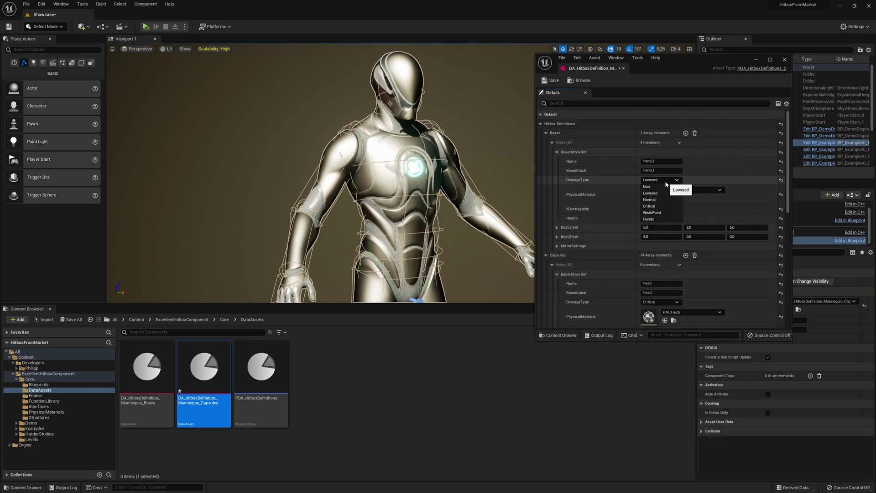
{"action": "left_click", "coordinate": [649, 219]}
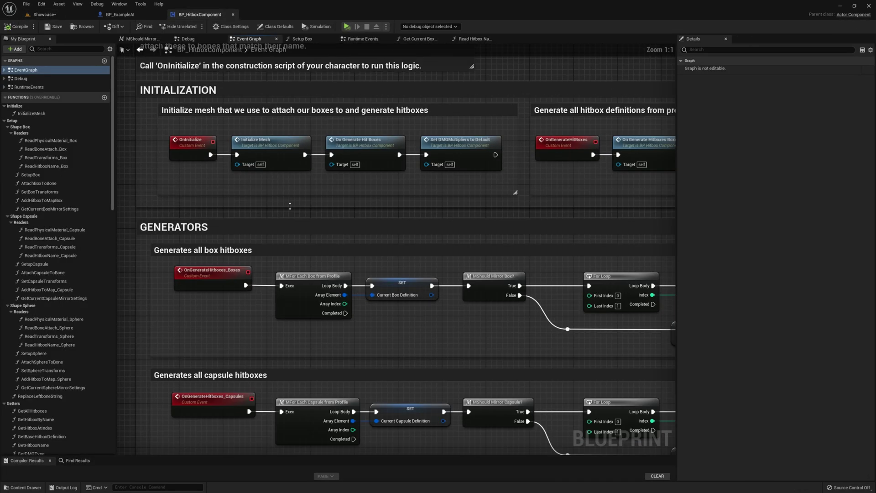
Step: Examine the event, debug and runtime event graphs of BP_HitboxComponent, including hitbox generation, destruction, reactivation and health reset
{"action": "scroll", "coordinate": [153, 191], "scroll_direction": "up", "scroll_amount": 4}
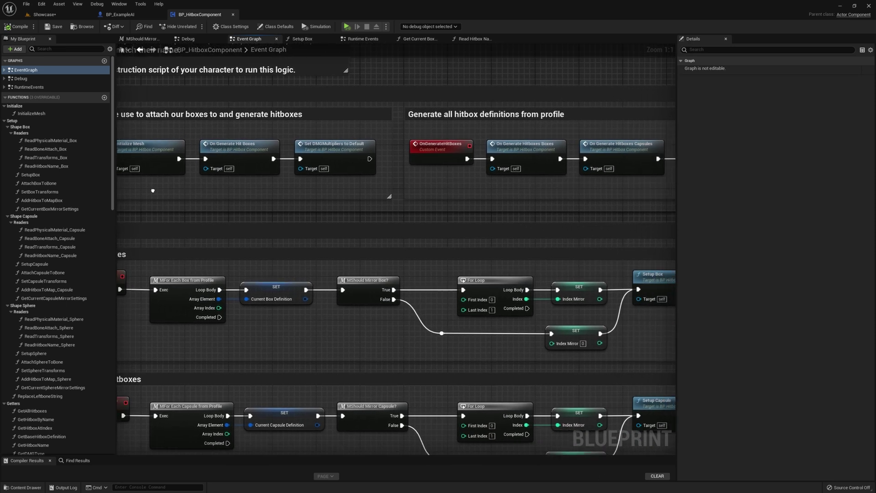
{"action": "right_click_drag", "start_coordinate": [153, 191], "coordinate": [81, 183]}
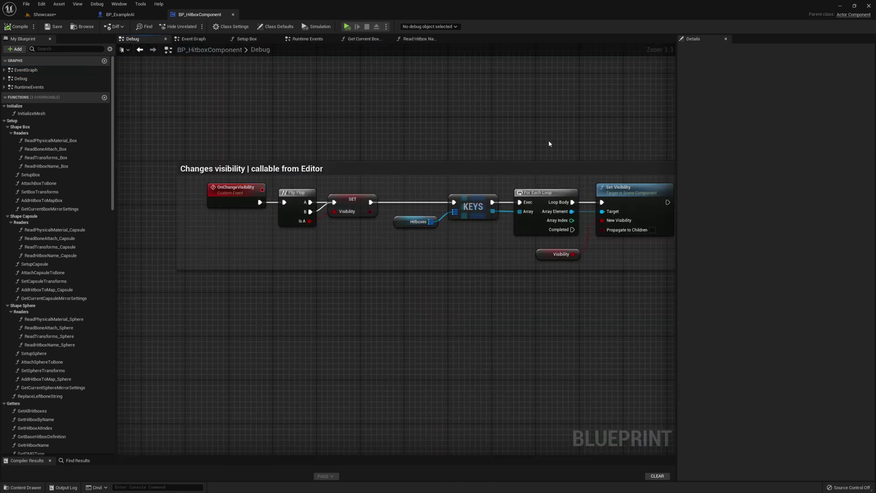
{"action": "left_click", "coordinate": [418, 38]}
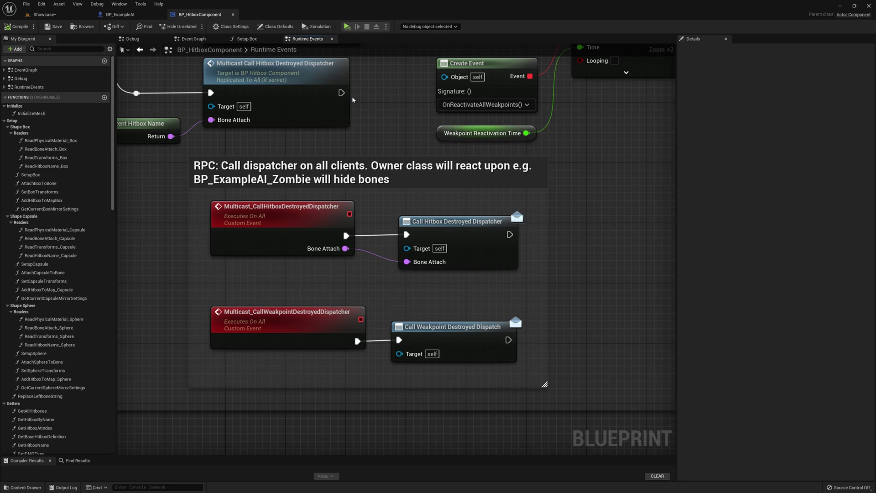
{"action": "scroll", "coordinate": [352, 97], "scroll_direction": "down", "scroll_amount": 6}
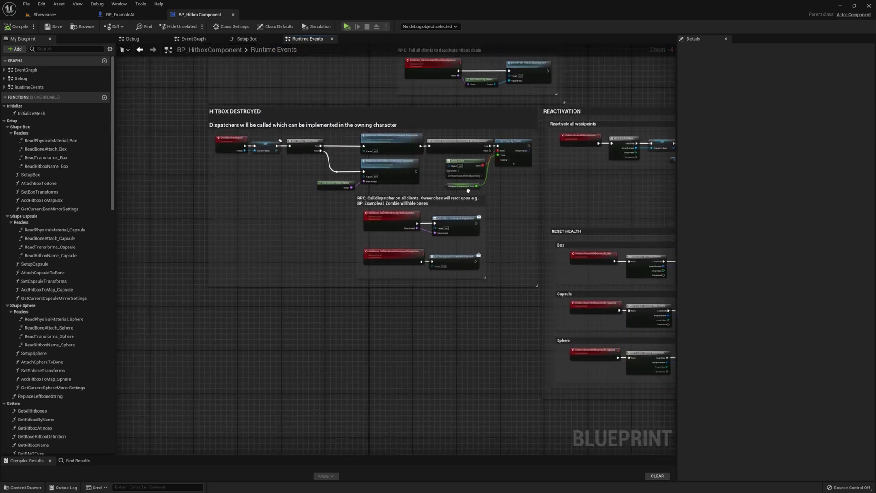
{"action": "right_click_drag", "start_coordinate": [460, 285], "coordinate": [215, 190]}
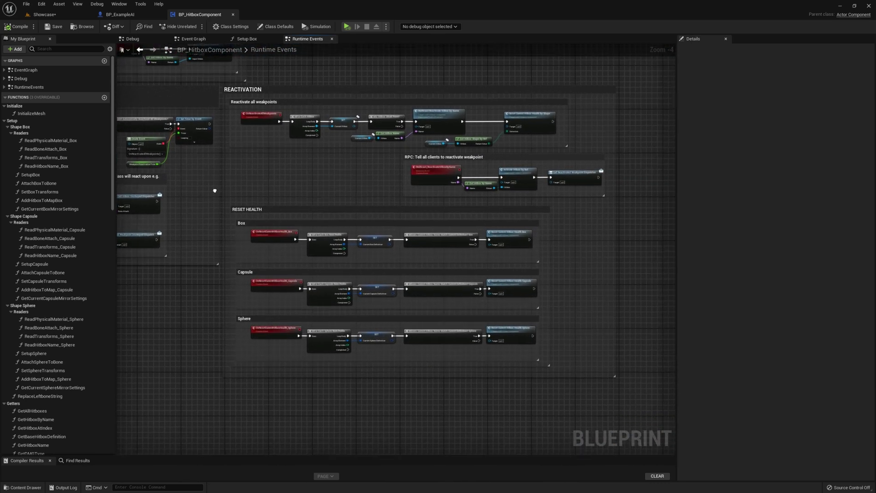
{"action": "scroll", "coordinate": [219, 207], "scroll_direction": "up", "scroll_amount": 1}
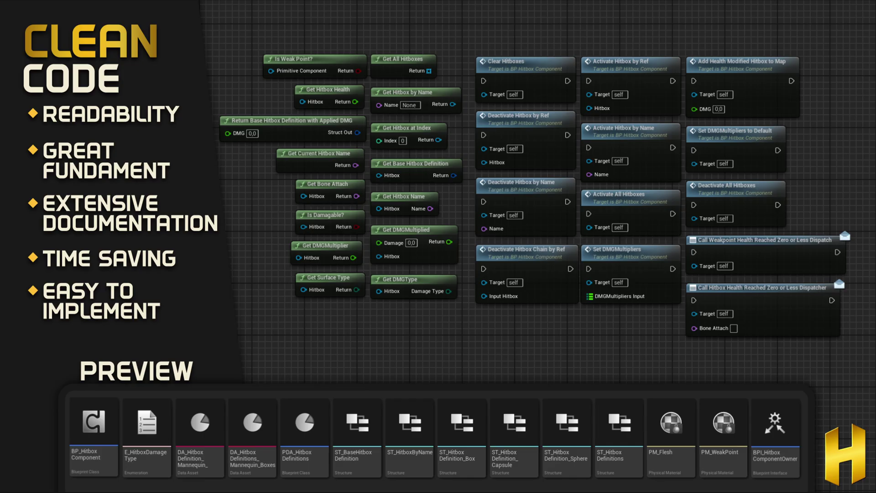